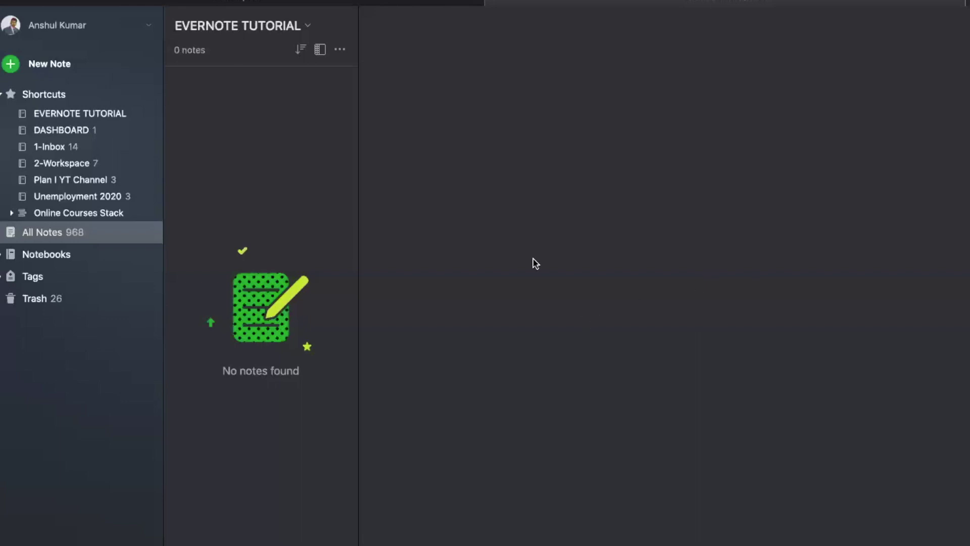
- Create a note titled RECIPES whose body reads 'I NEED TO GET A RECIPE FOR MY COOKING THIS WEEKEND'
left_click(9, 64)
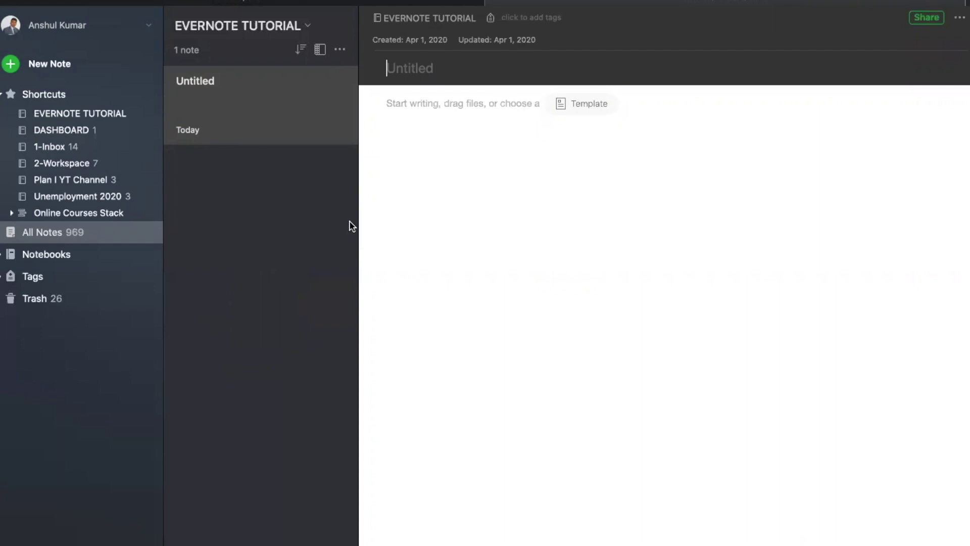
type("RECIPES")
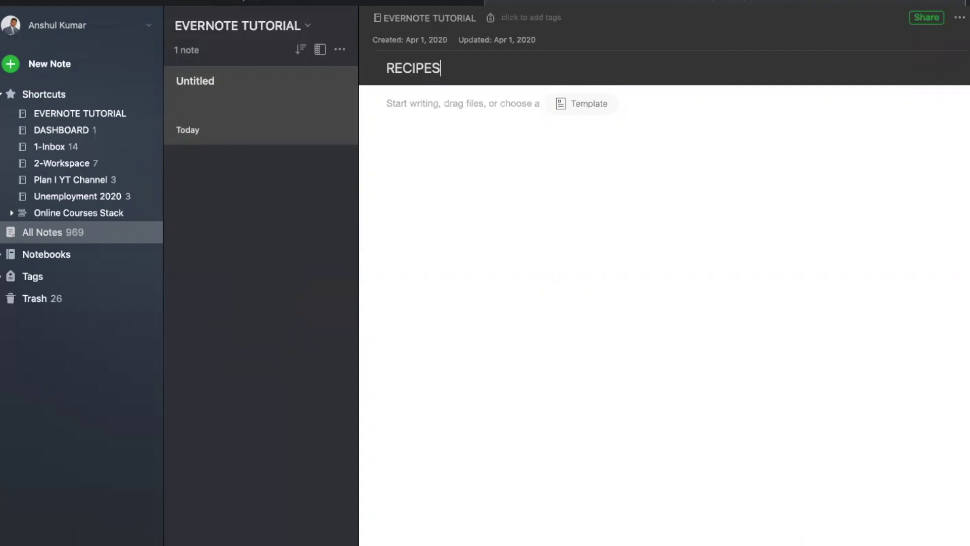
left_click(408, 109)
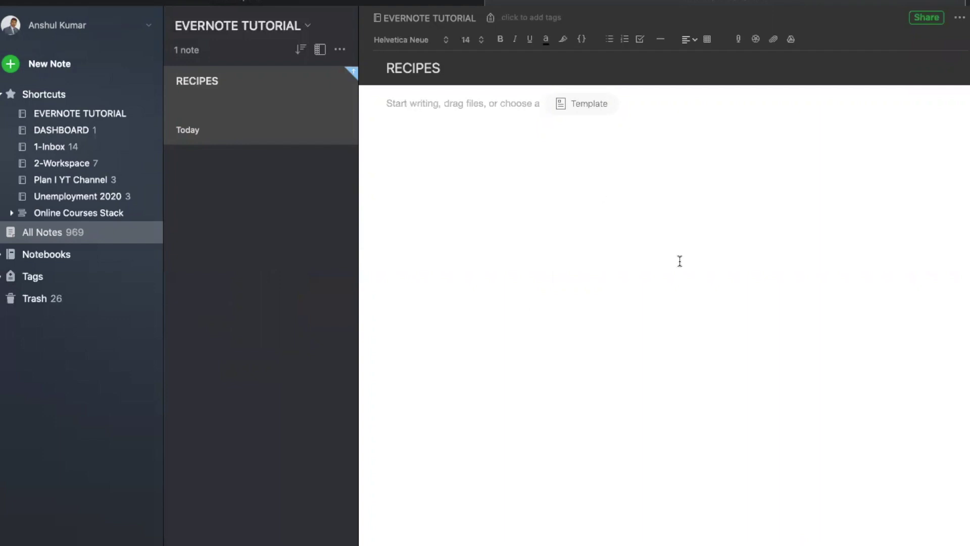
type("I")
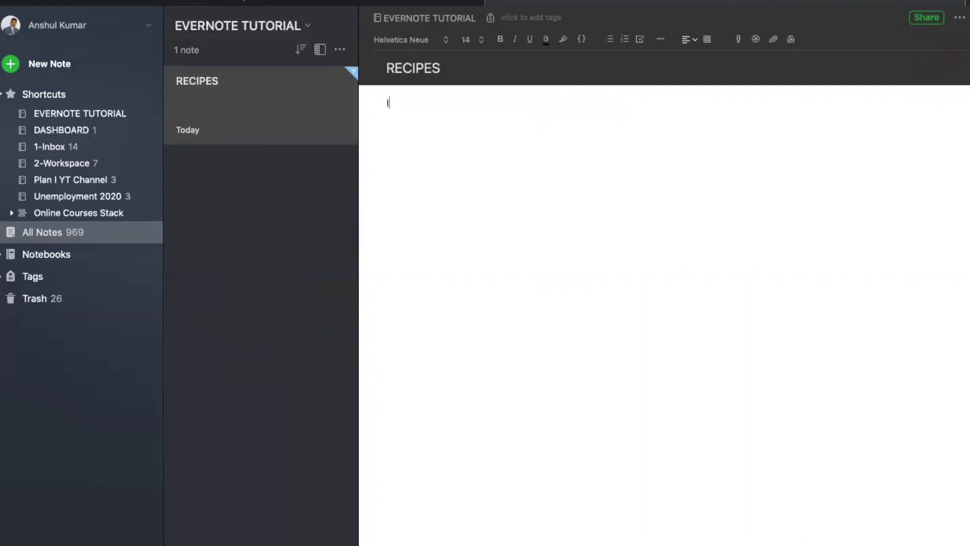
type(" NEED TO GET")
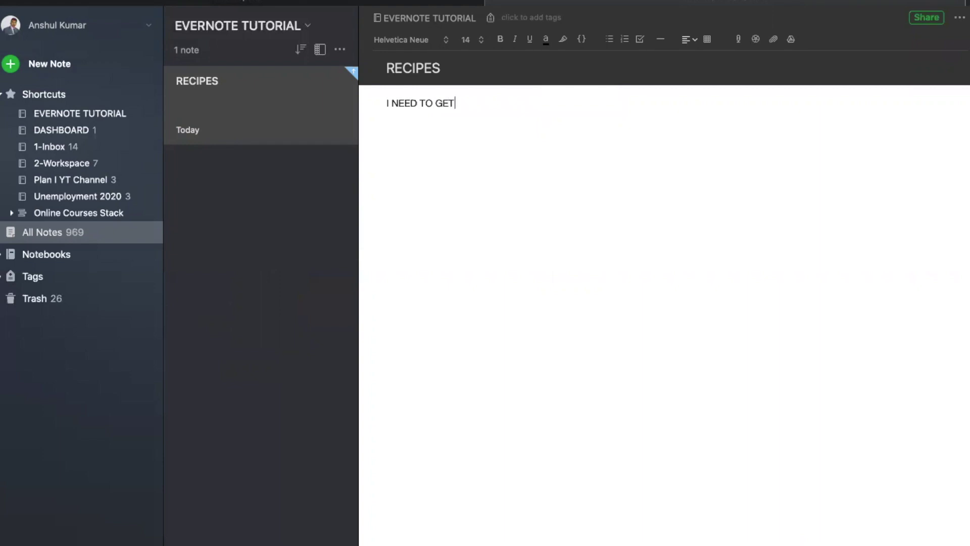
type(" A RECIPE FOR ")
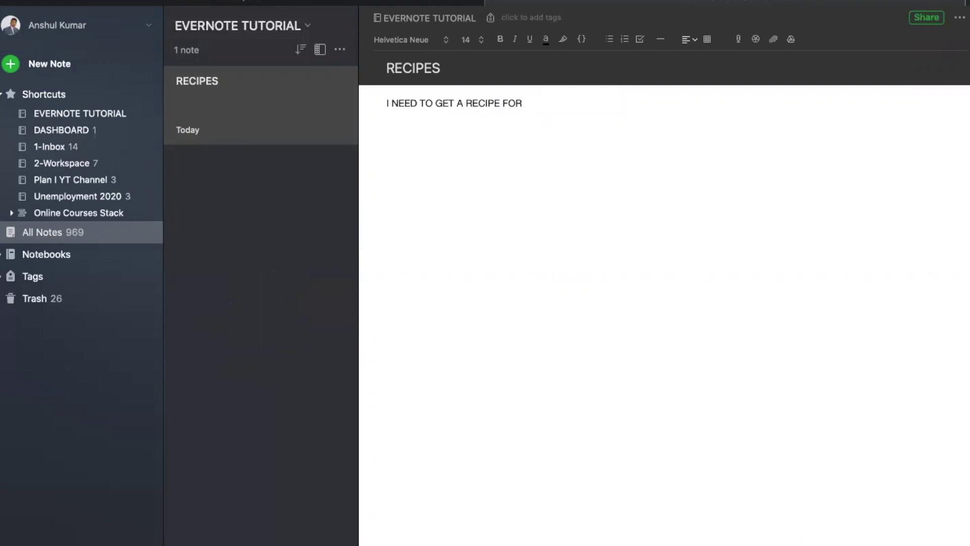
type("MY COOK")
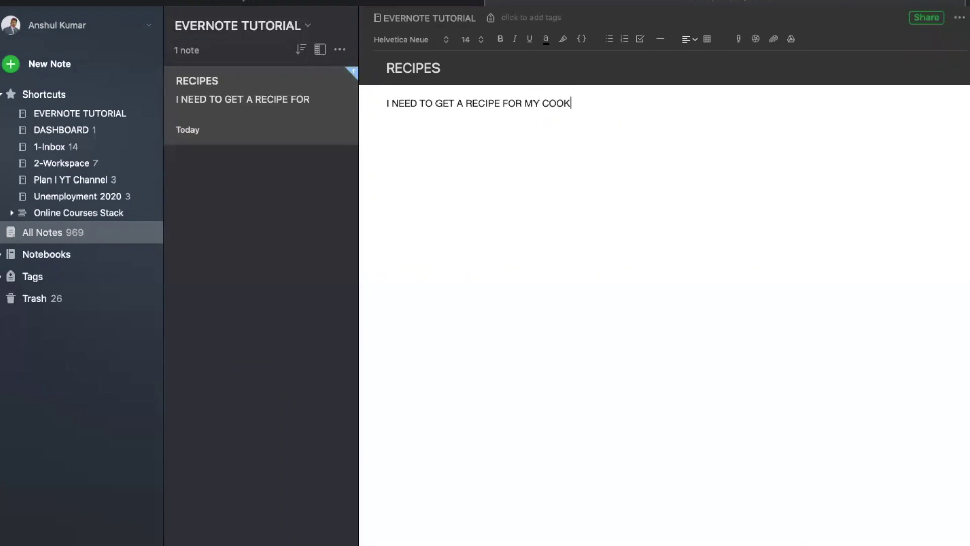
type("ING THIS WEEKEND")
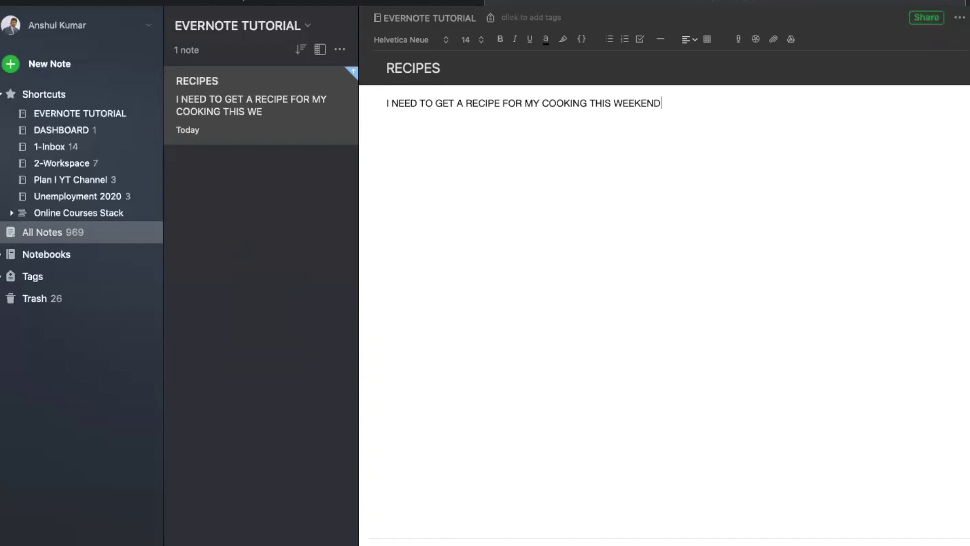
- Make the sentence a bullet point and add a horizontal divider below it
left_click(387, 104)
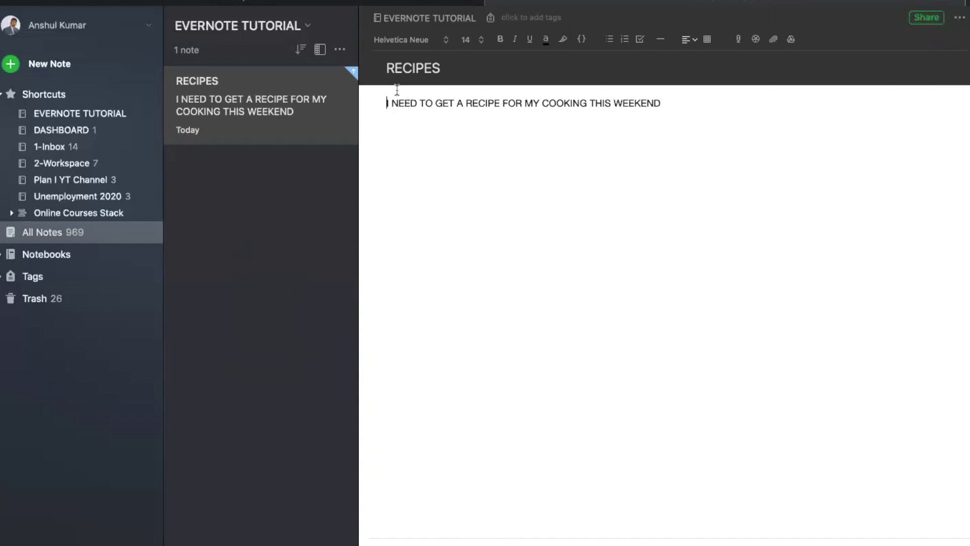
left_click(609, 40)
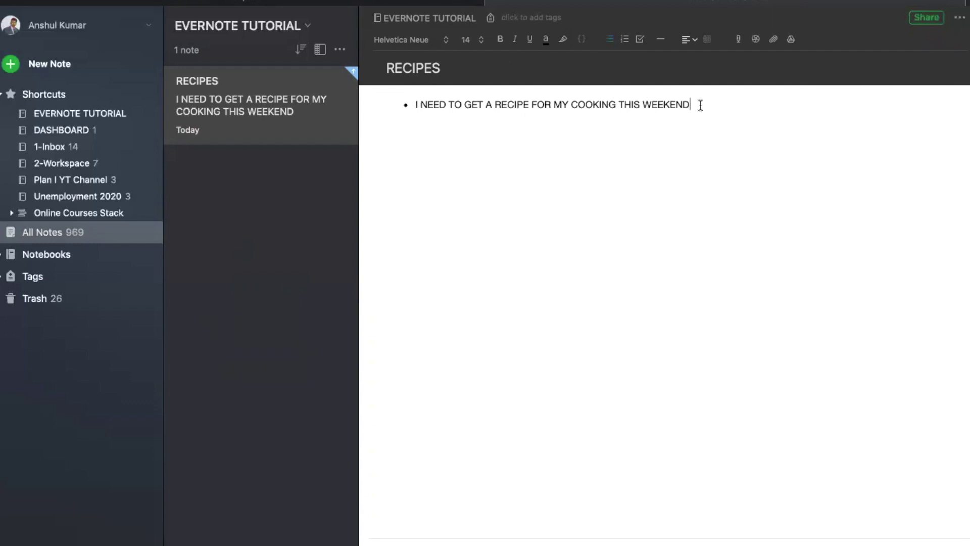
key("Return")
key("Return")
left_click(660, 39)
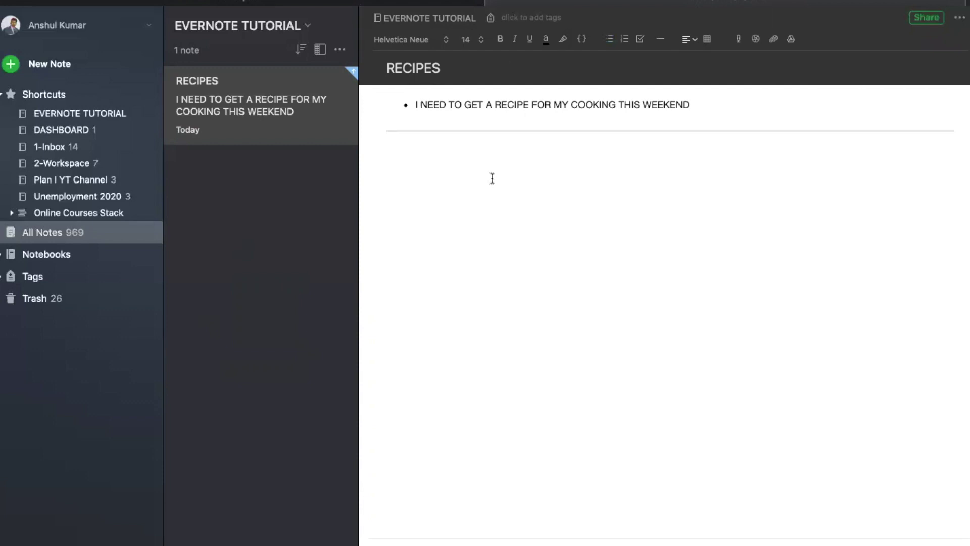
key("Return")
- Add a checklist with Task 1 and Task 2, followed by a second divider
left_click(640, 39)
type("Task 1")
key("Return")
type("Task 2")
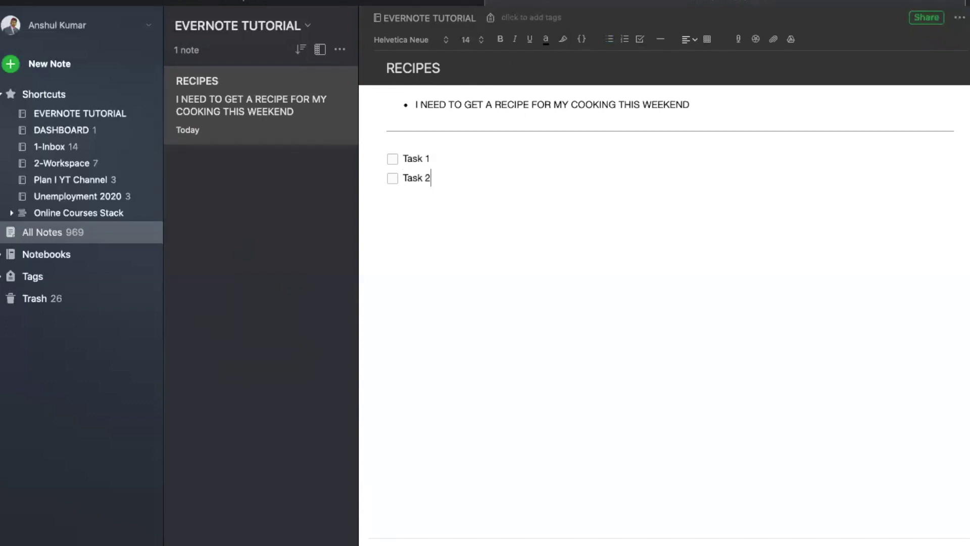
key("Return")
key("Return")
key("Return")
key("Return")
type("------")
key("Return")
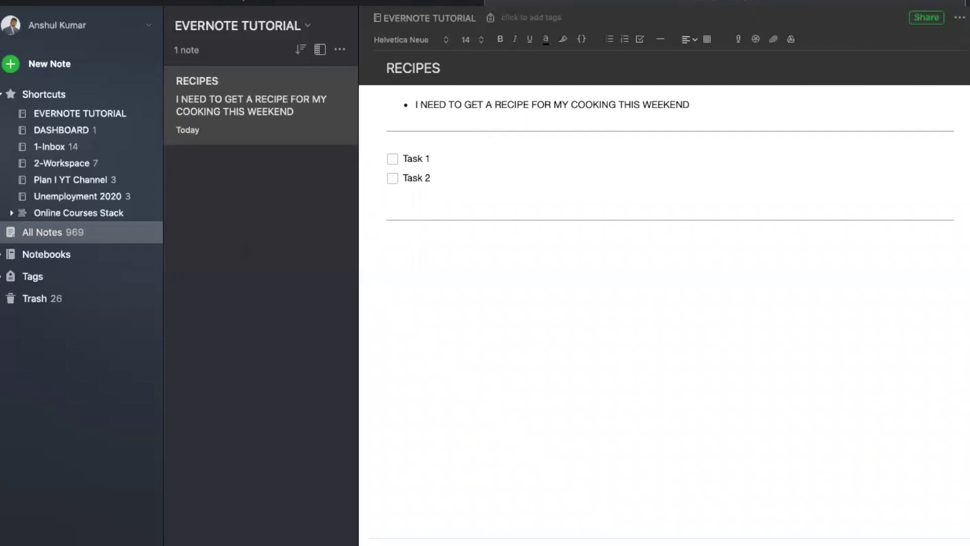
key("Return")
- Insert a 4-column by 3-row table and give its first two top-row cells a blue background
left_click(707, 40)
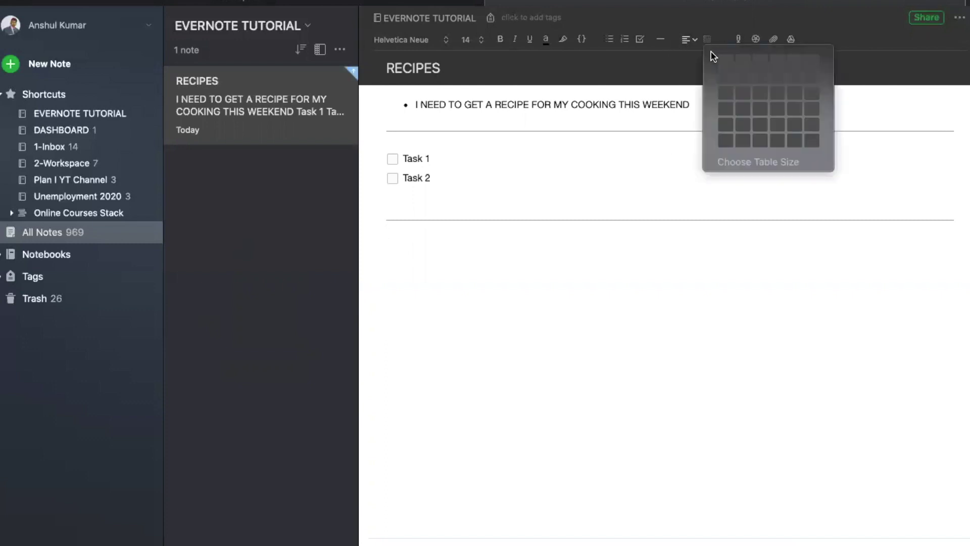
left_click(771, 89)
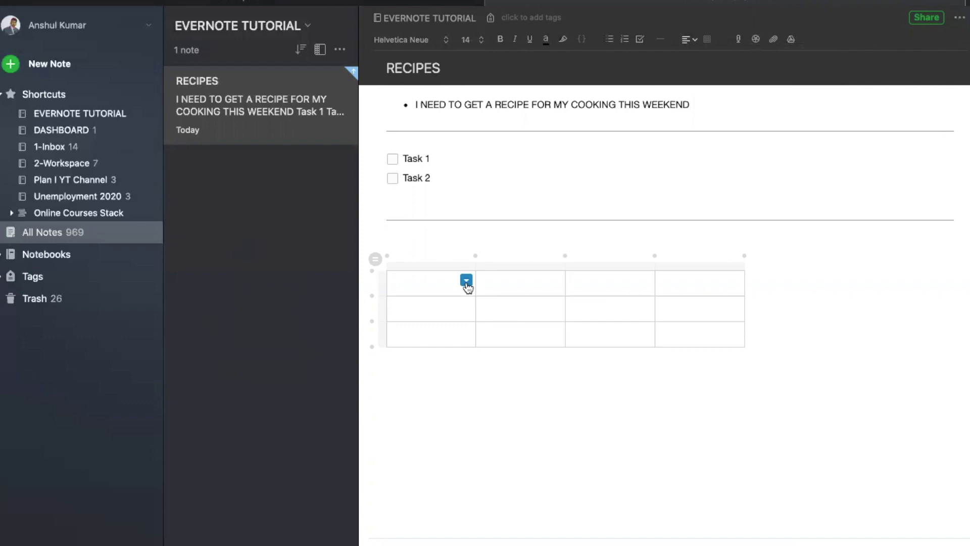
left_click(466, 280)
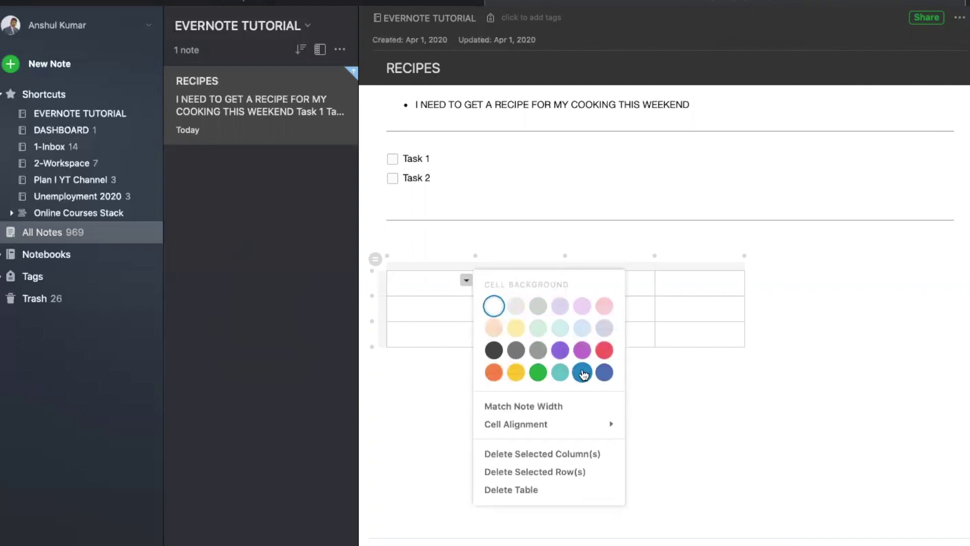
left_click(584, 374)
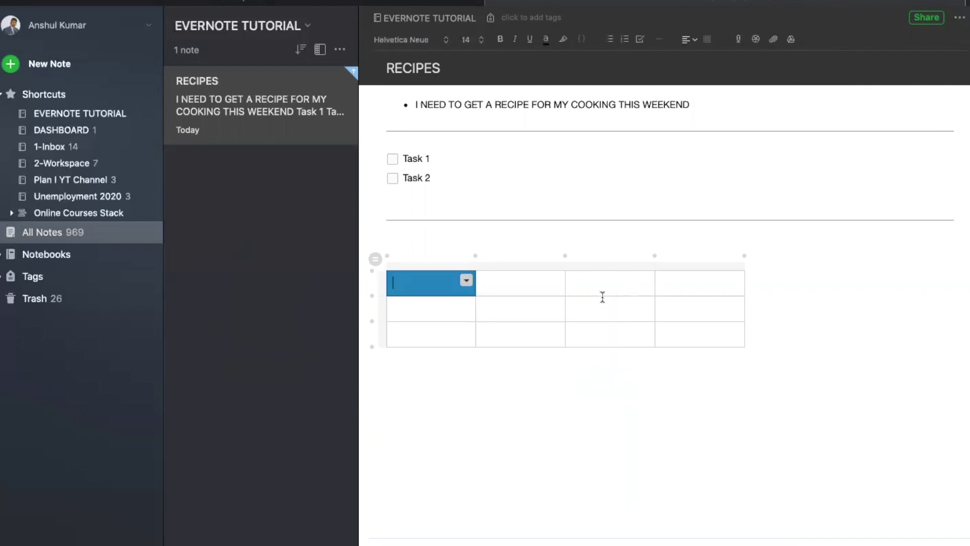
left_click(555, 281)
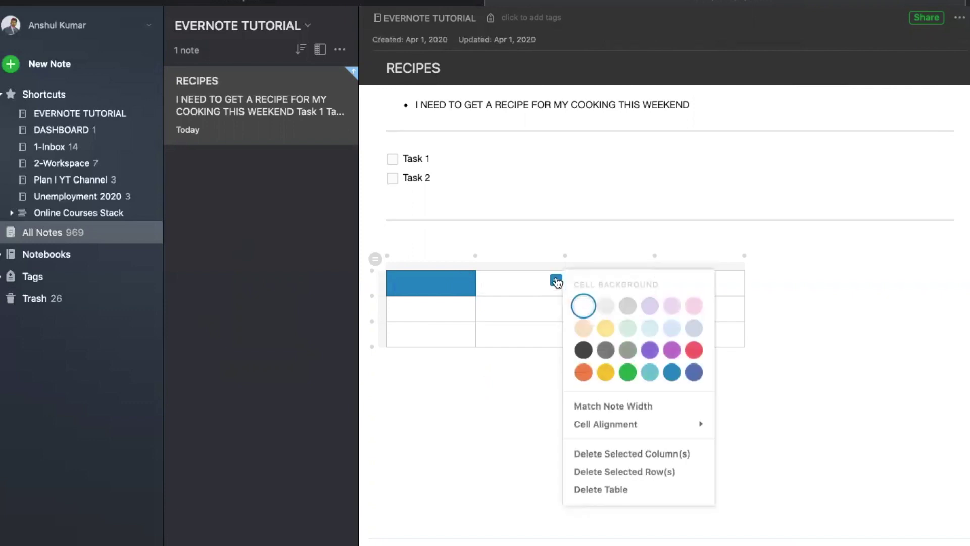
left_click(672, 372)
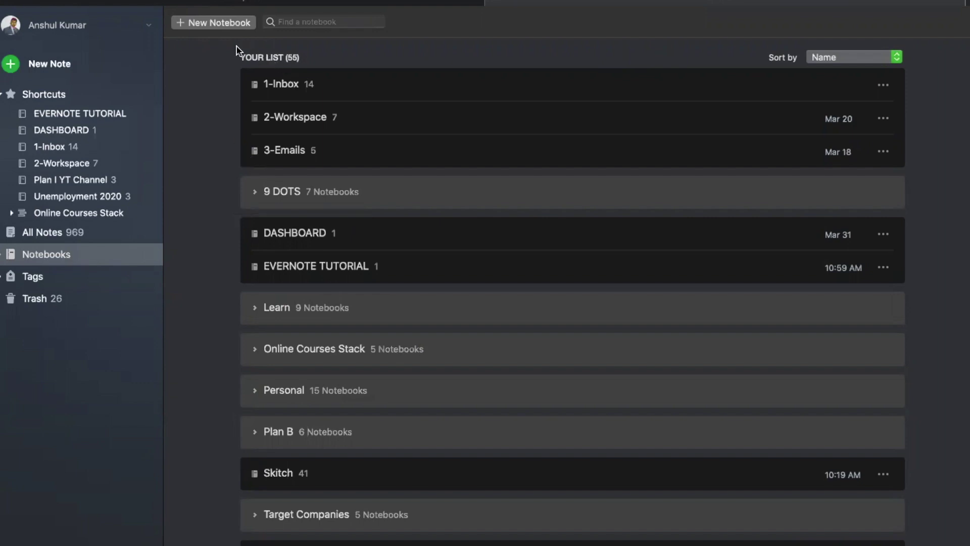
- Create a new private notebook named 'My Recipes'
left_click(204, 24)
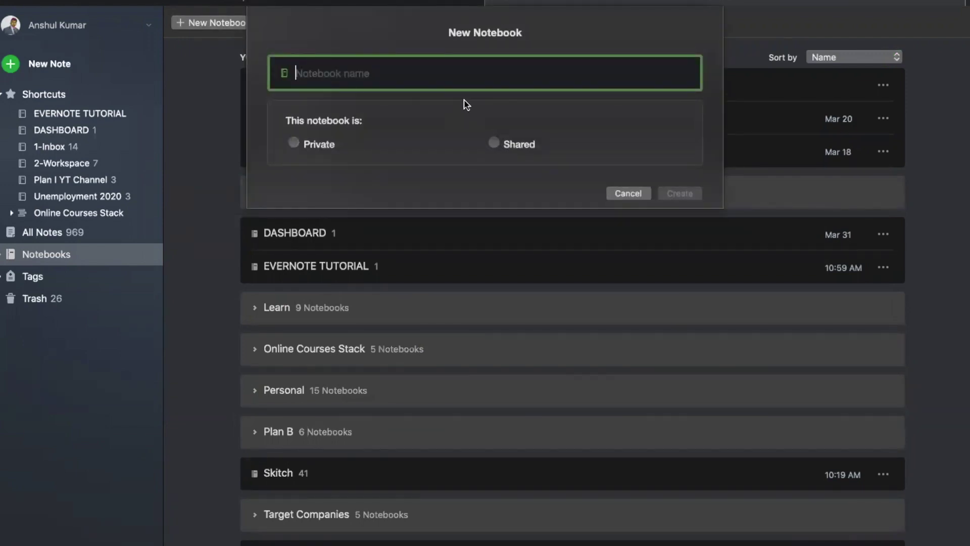
type("My Rdecipes")
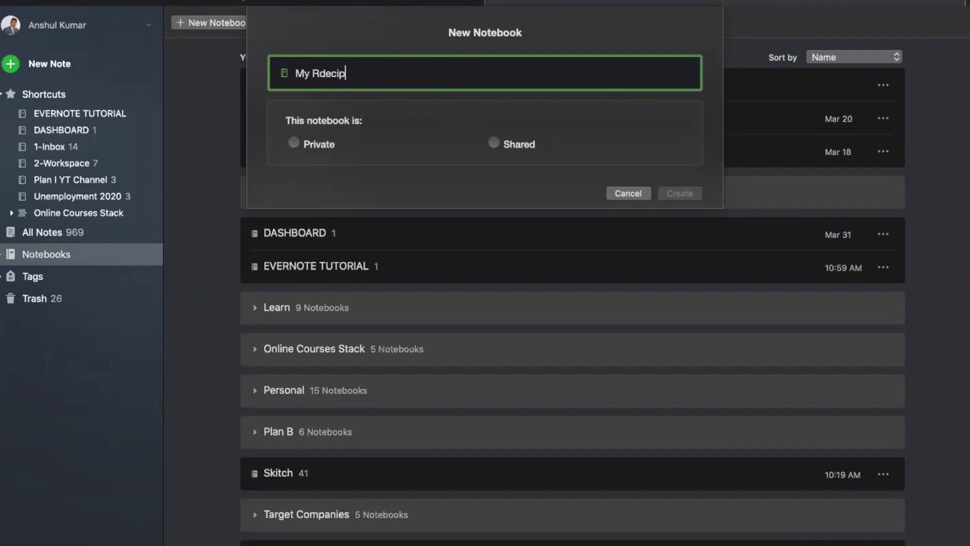
key("BackSpace")
key("BackSpace")
key("BackSpace")
key("BackSpace")
key("BackSpace")
key("BackSpace")
key("BackSpace")
type("ecipes")
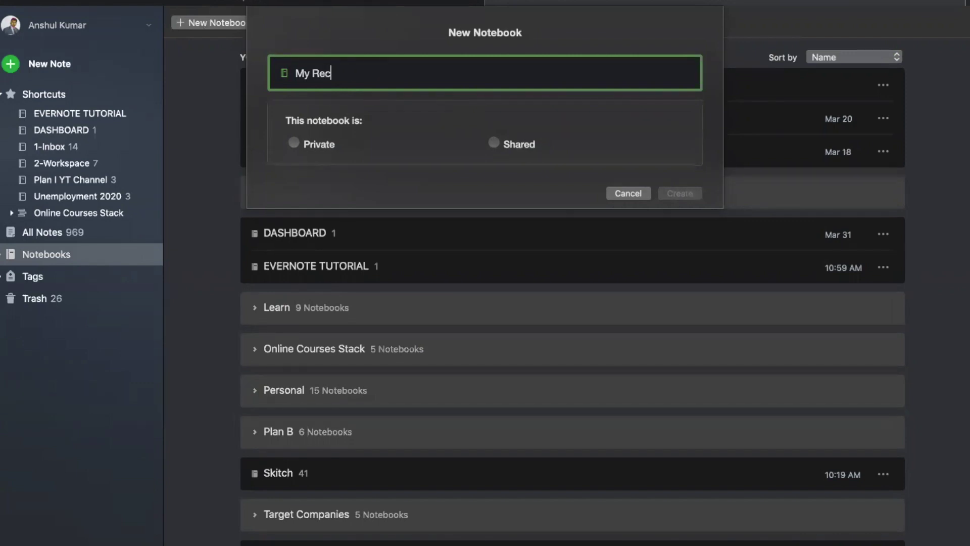
left_click(327, 146)
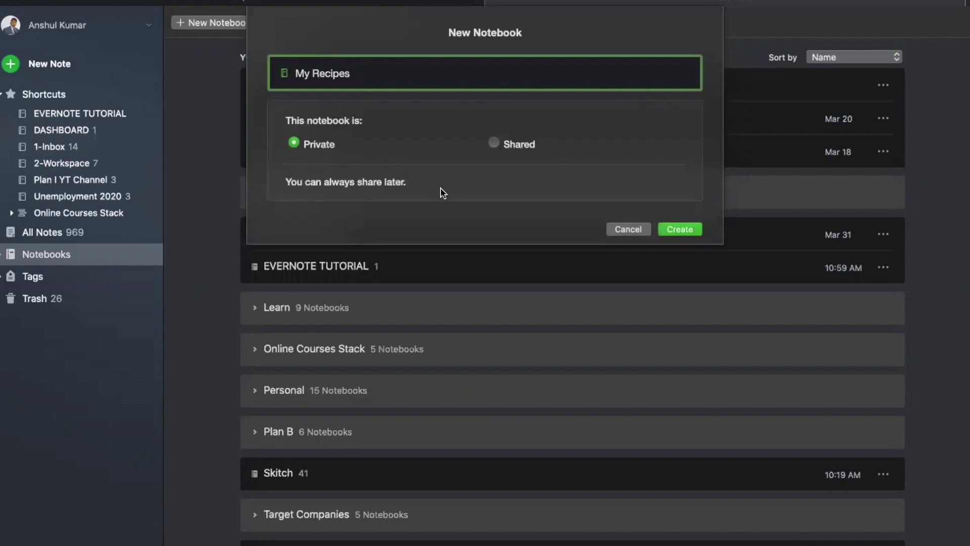
left_click(677, 229)
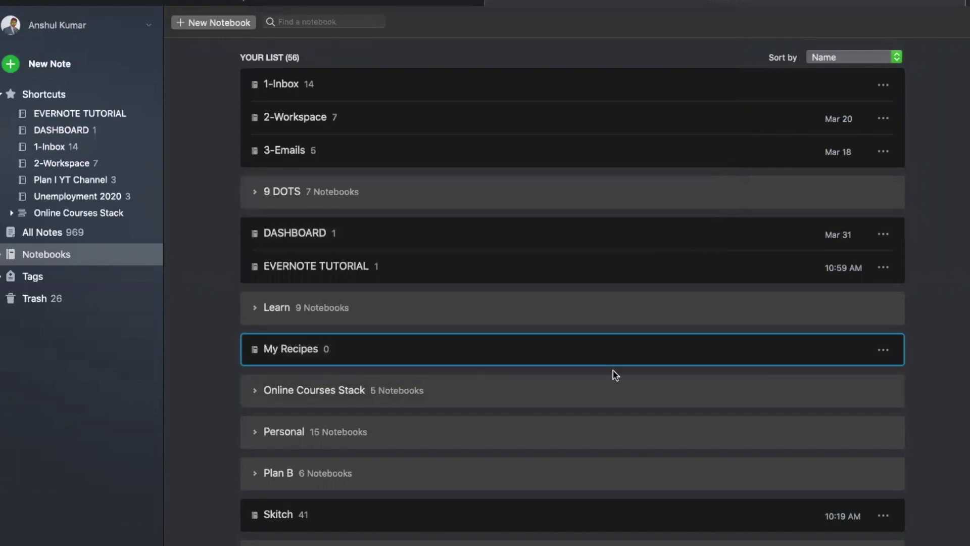
- Add the My Recipes notebook to Shortcuts and view its empty notes list
left_click(882, 351)
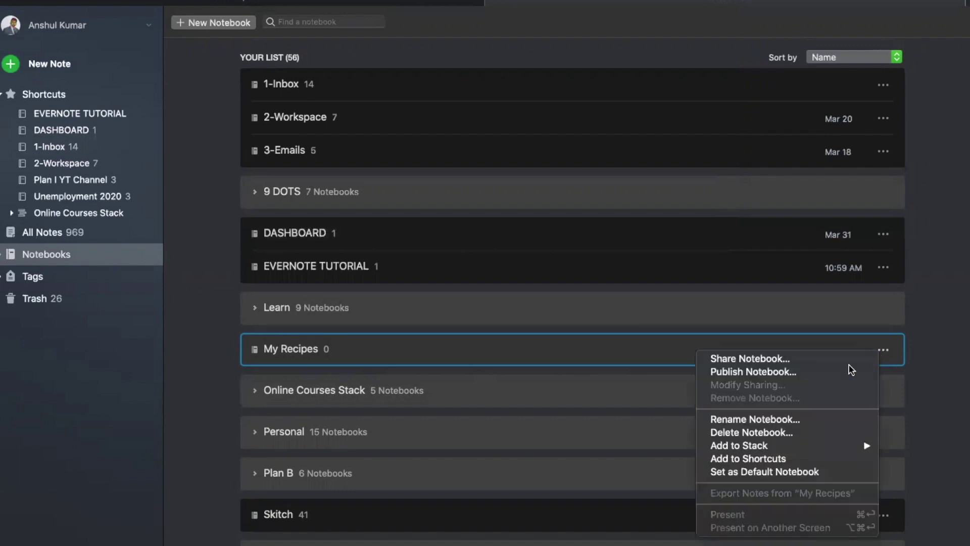
mouse_move(764, 452)
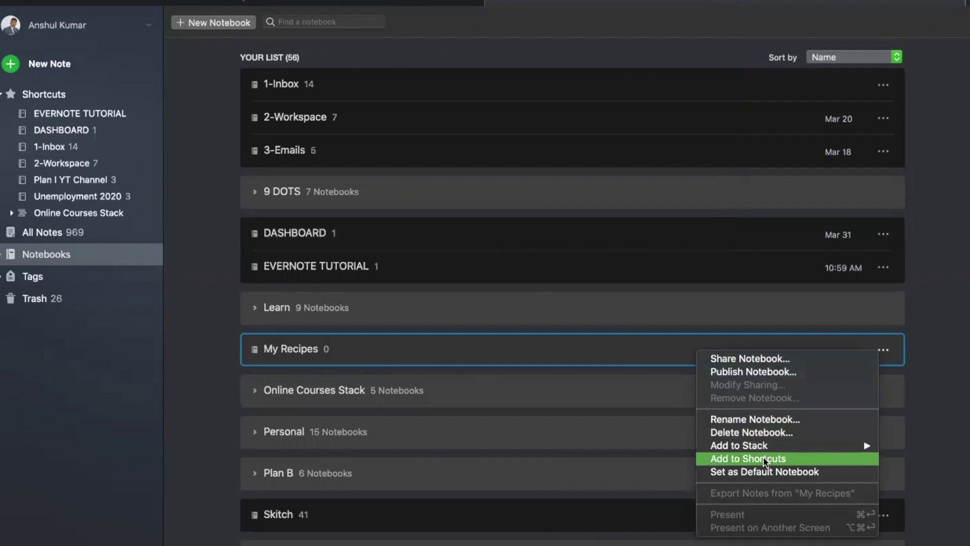
left_click(765, 459)
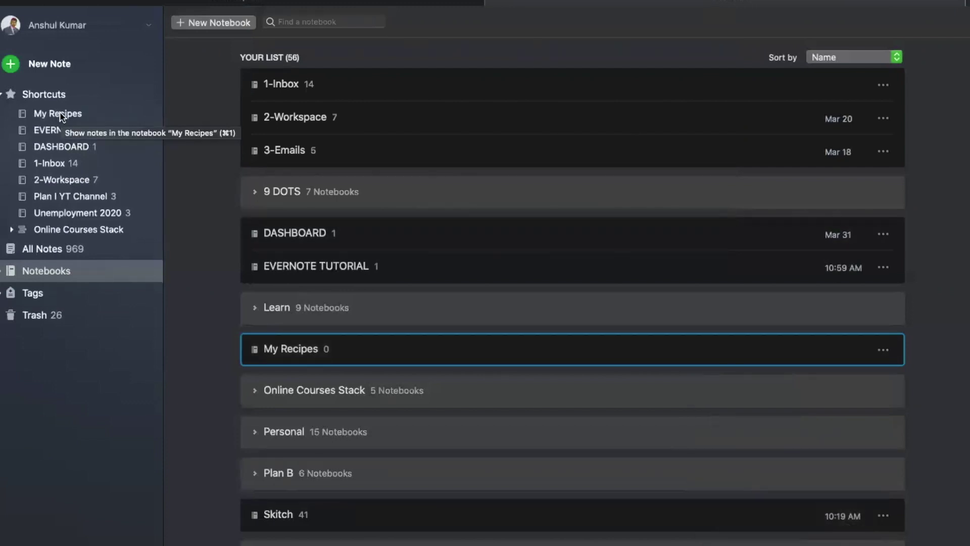
left_click(60, 115)
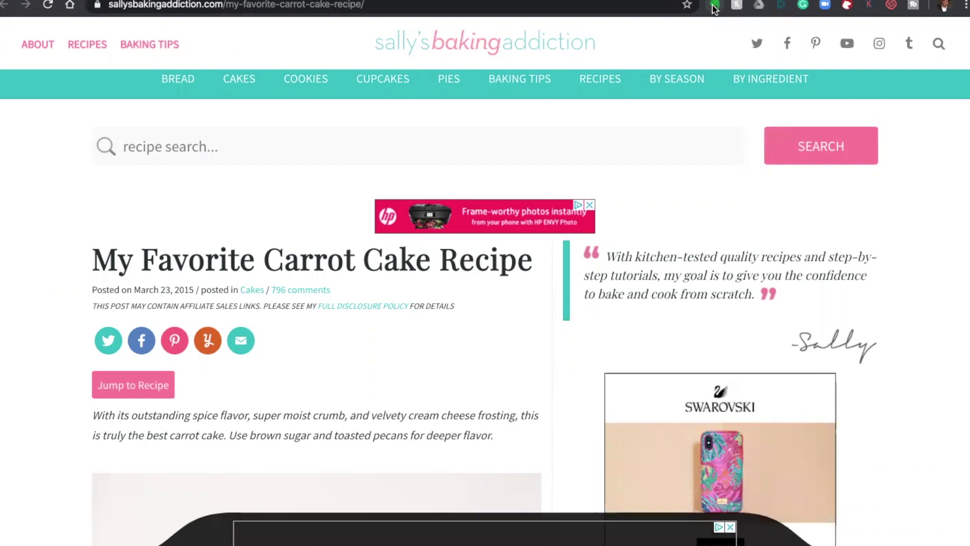
- Clip the carrot cake recipe page as a simplified article into the EVERNOTE TUTORIAL notebook
left_click(713, 6)
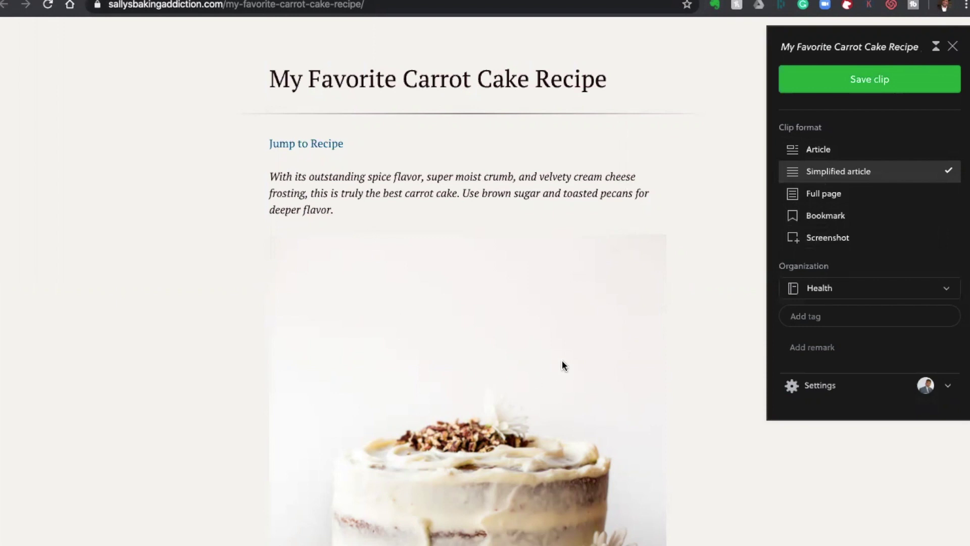
left_click(911, 296)
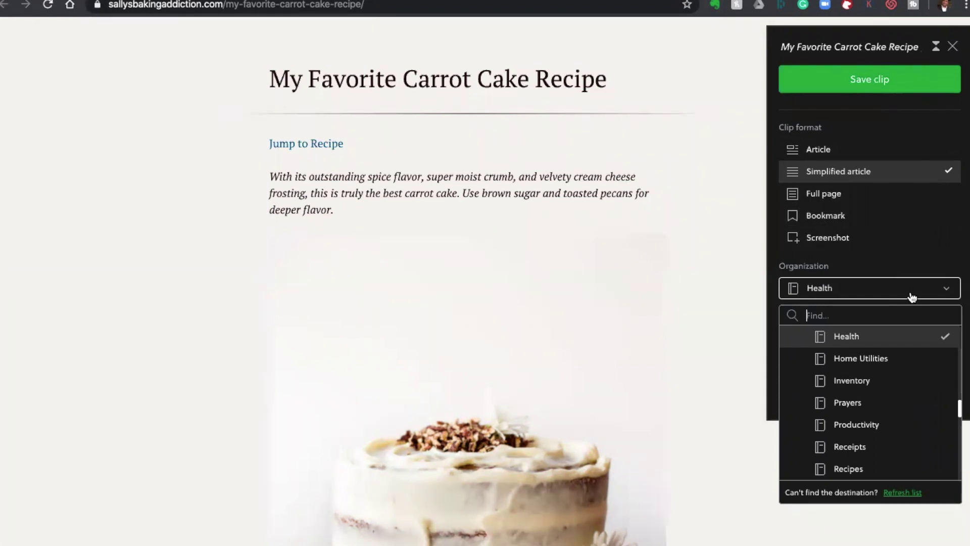
type("tut")
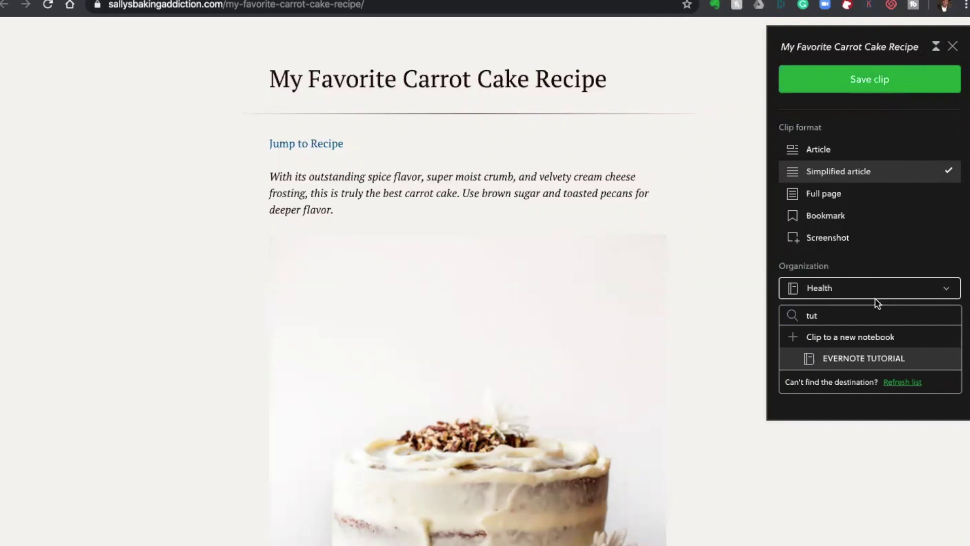
left_click(858, 359)
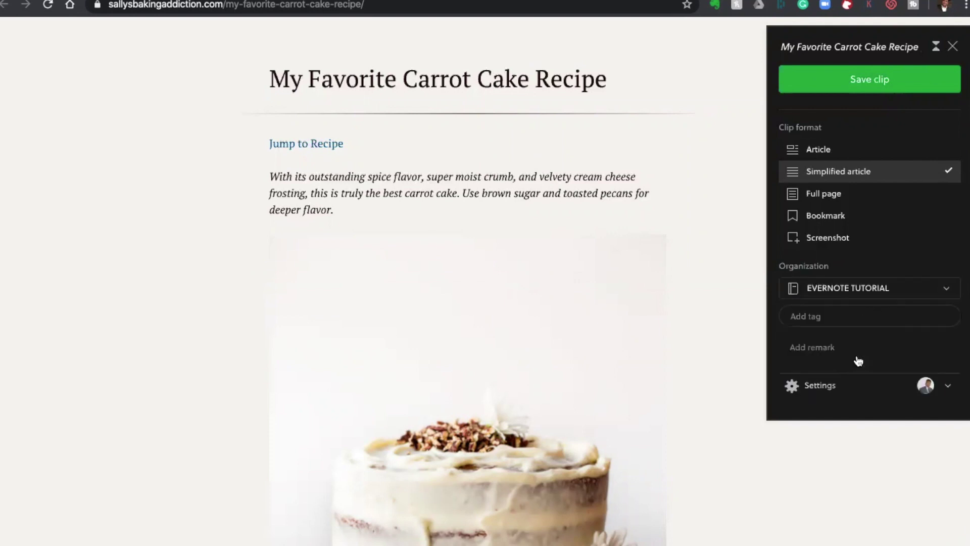
left_click(852, 81)
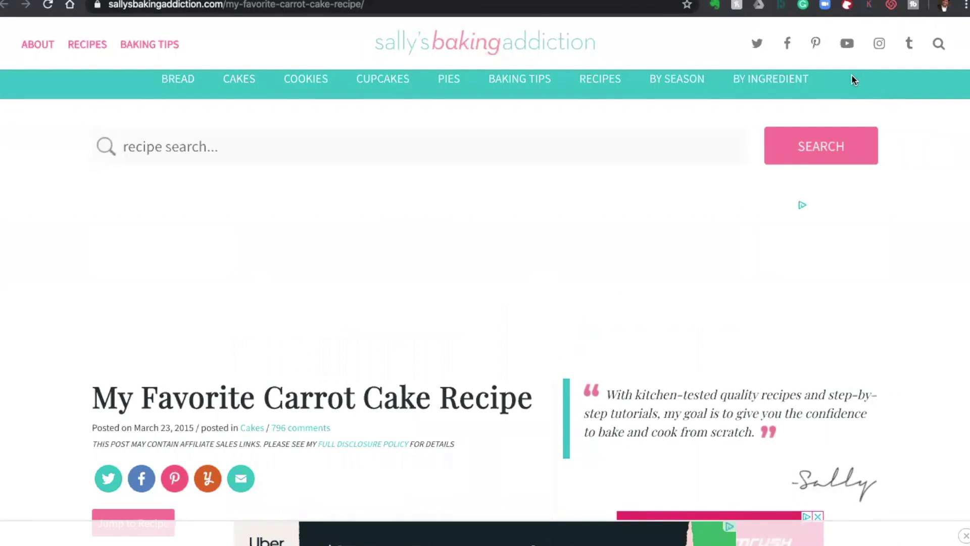
- Back in Evernote, review the clipped carrot cake note, then the Evernote Tutorial Steps and RECIPES notes
key("ctrl+Left")
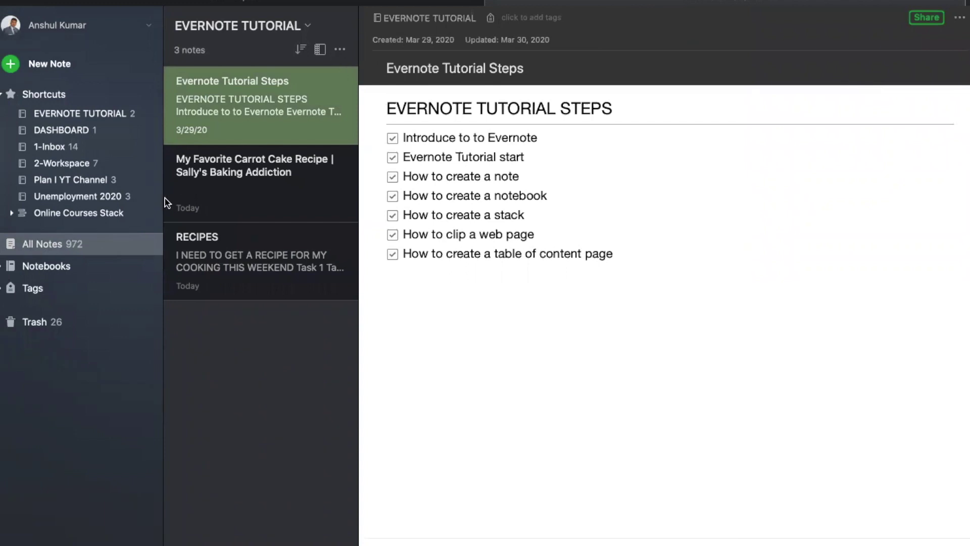
left_click(245, 177)
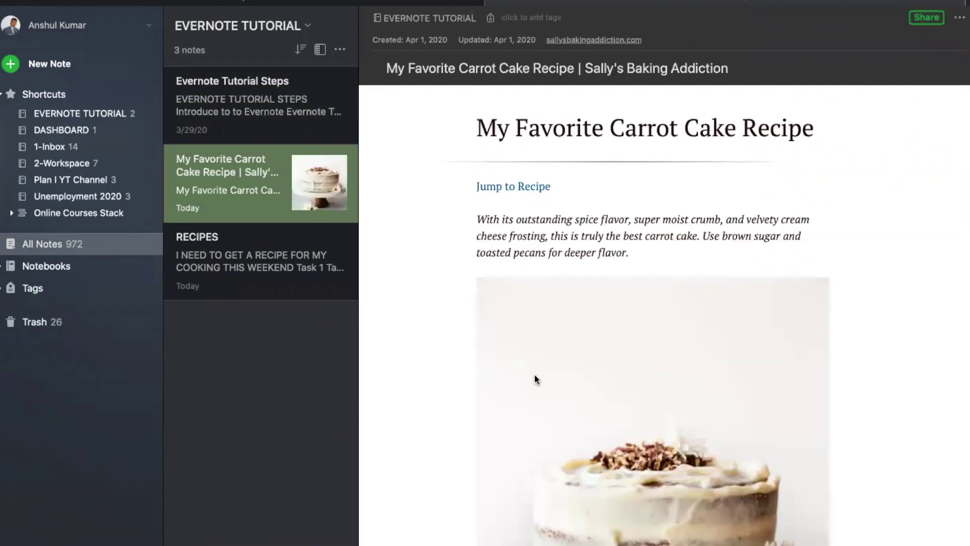
scroll(536, 379, "down", 20)
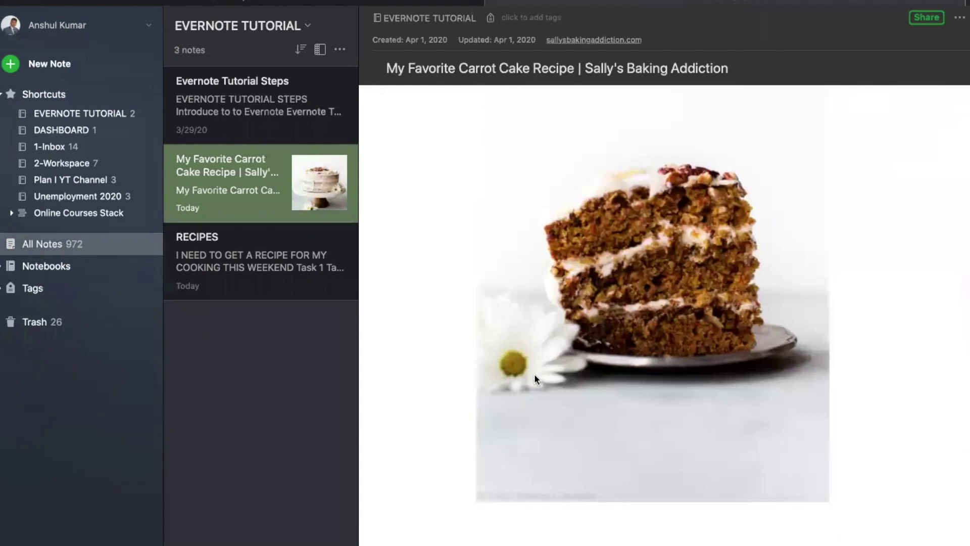
scroll(536, 378, "down", 10)
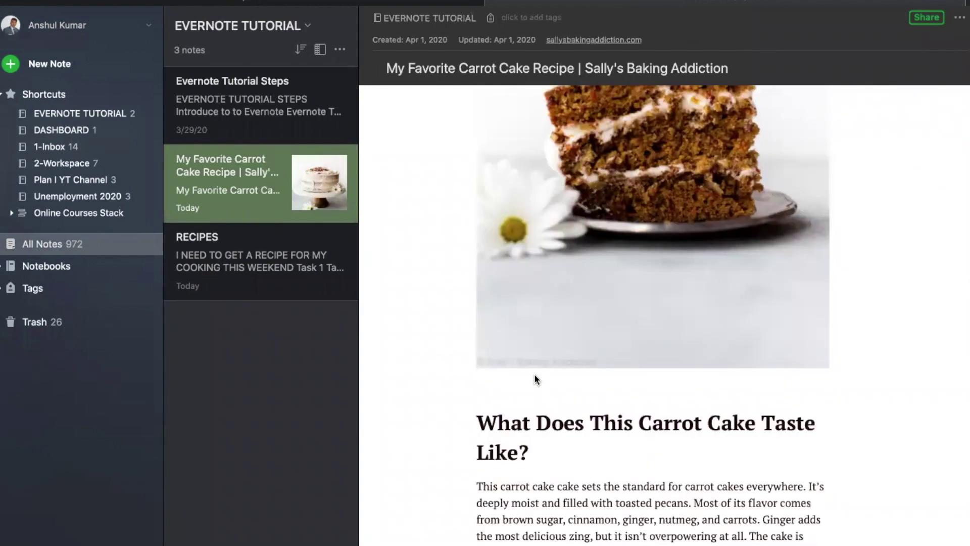
scroll(534, 374, "up", 20)
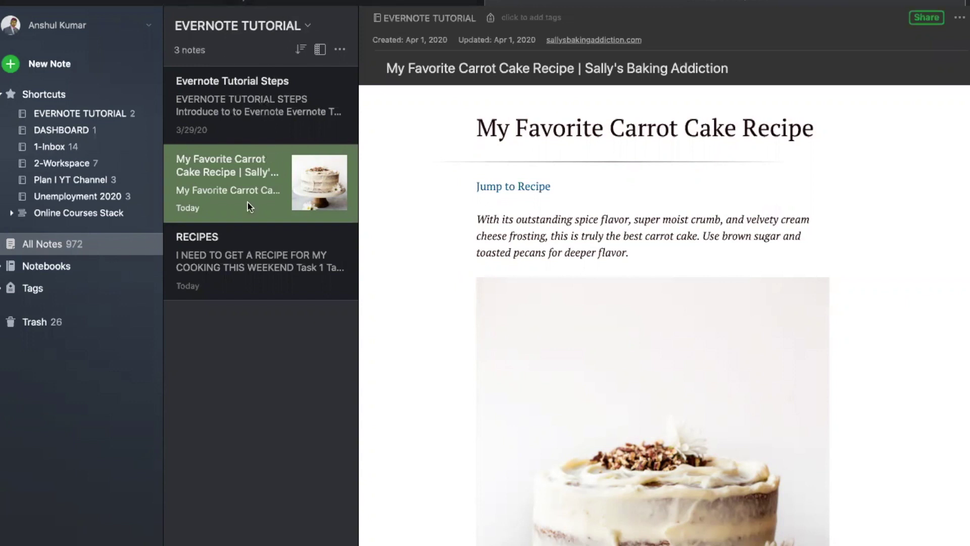
left_click(258, 118)
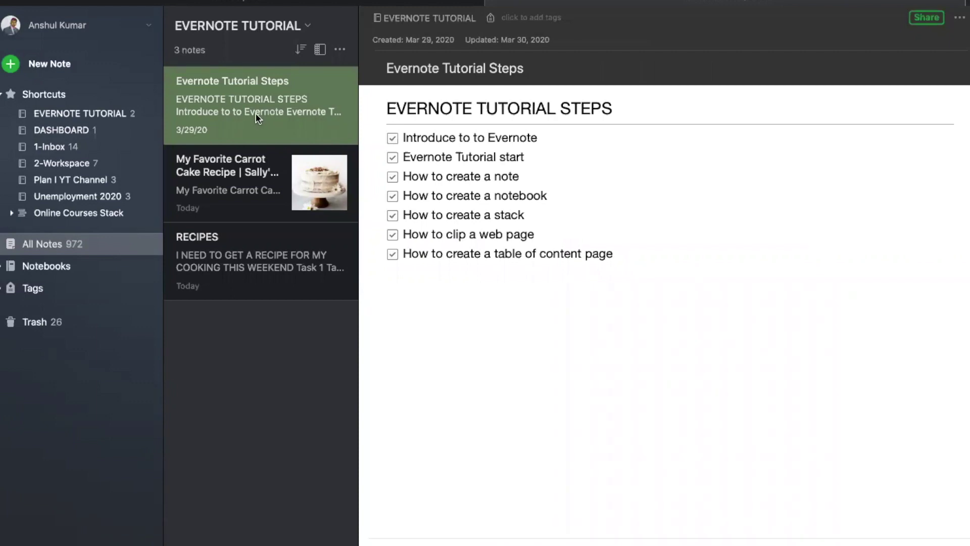
left_click(242, 168)
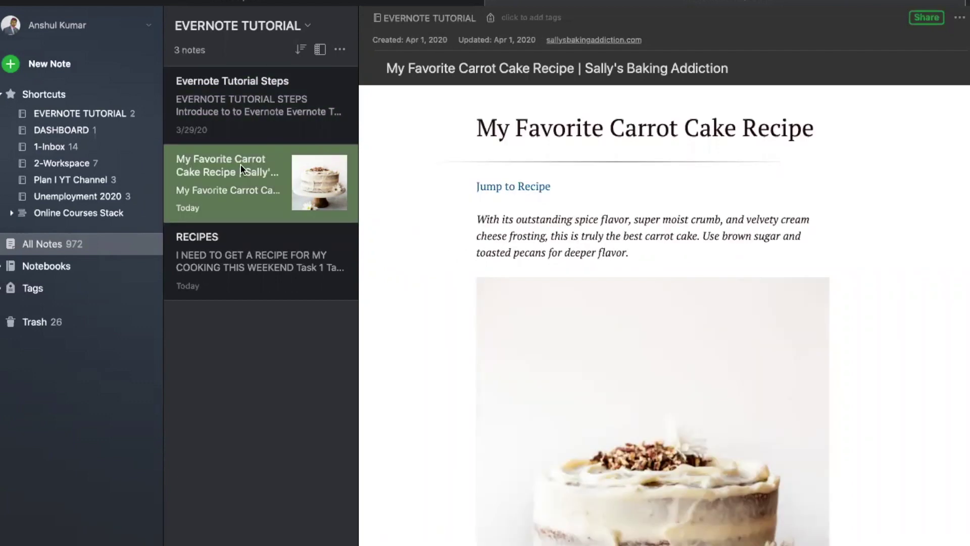
left_click(233, 246)
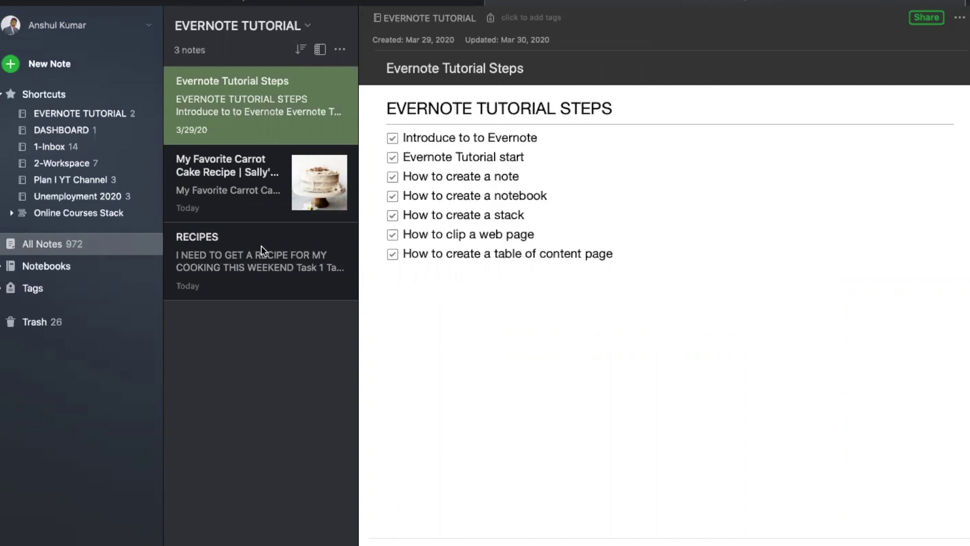
- Create a Table of Contents note for all three notes and test its carrot cake link
left_click(260, 258, "shift")
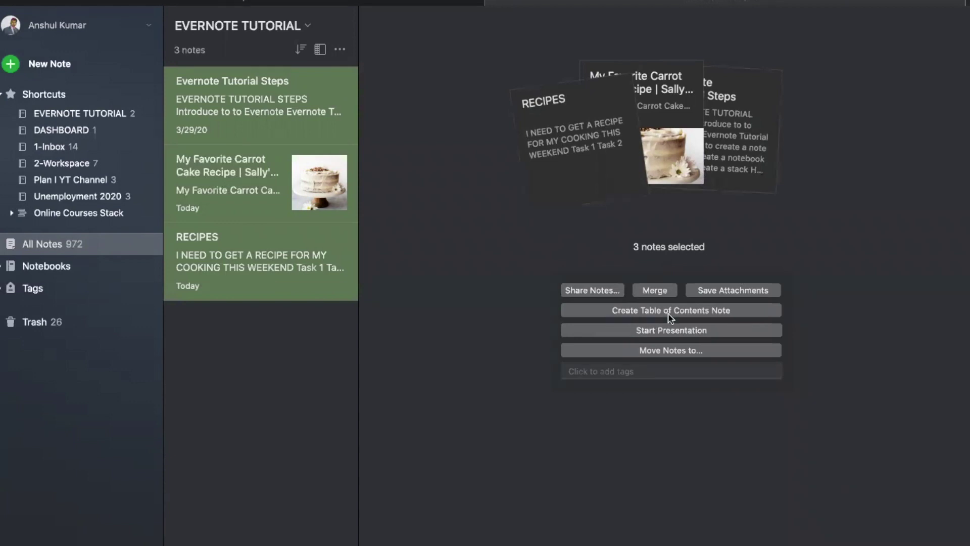
left_click(670, 314)
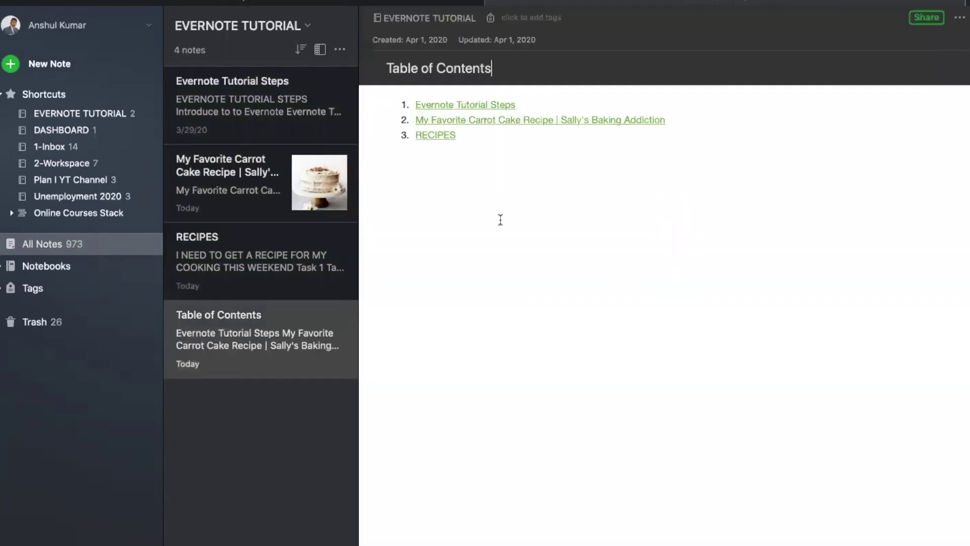
left_click(267, 349)
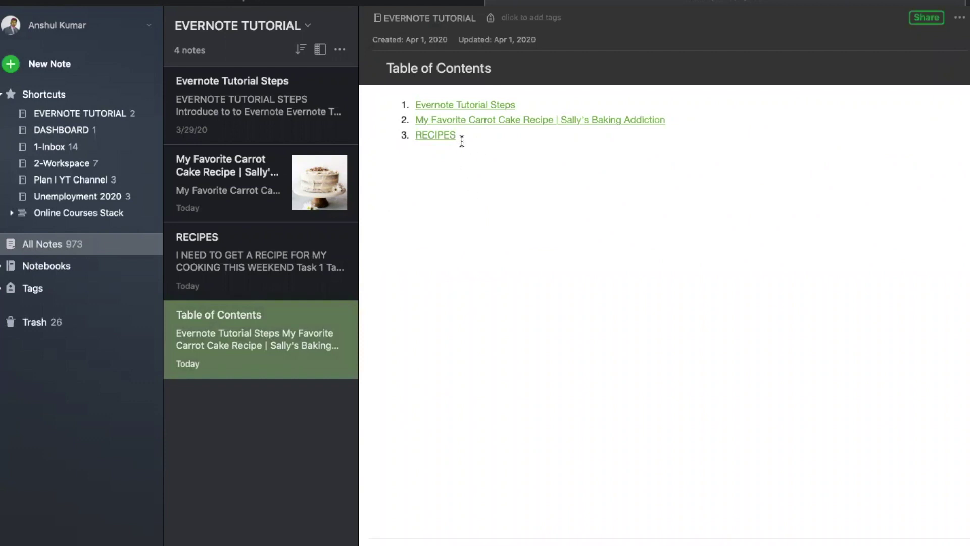
left_click(501, 123)
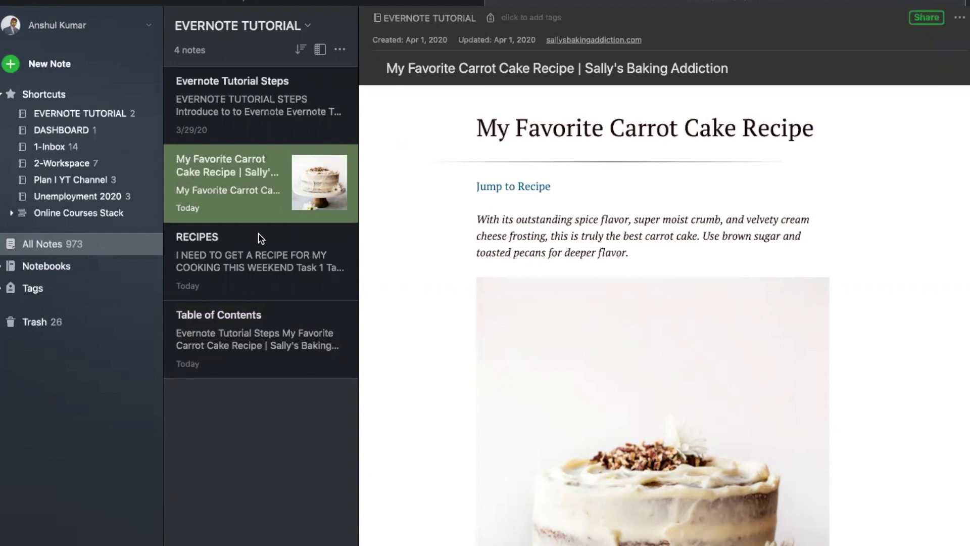
left_click(244, 333)
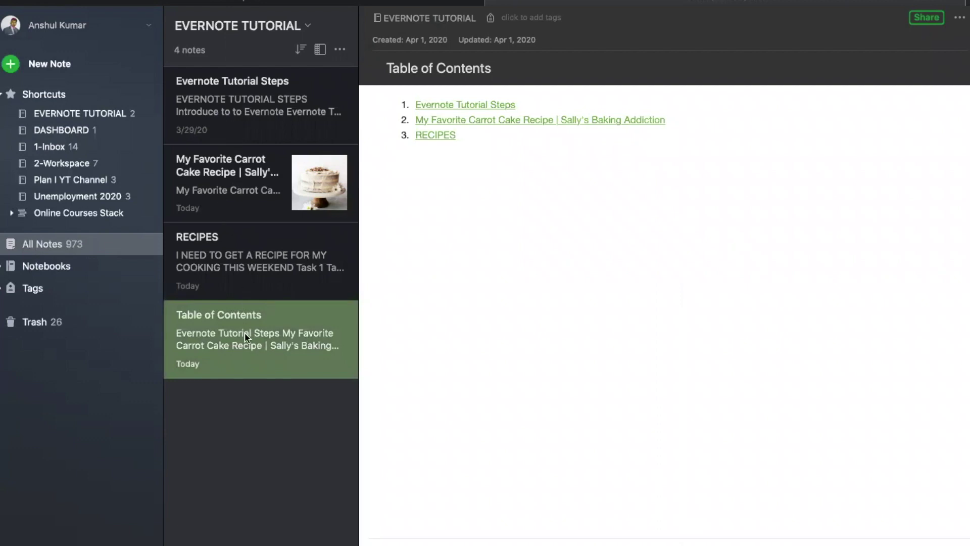
- Prefix the Table of Contents title with a period so it sorts to the top
left_click(386, 67)
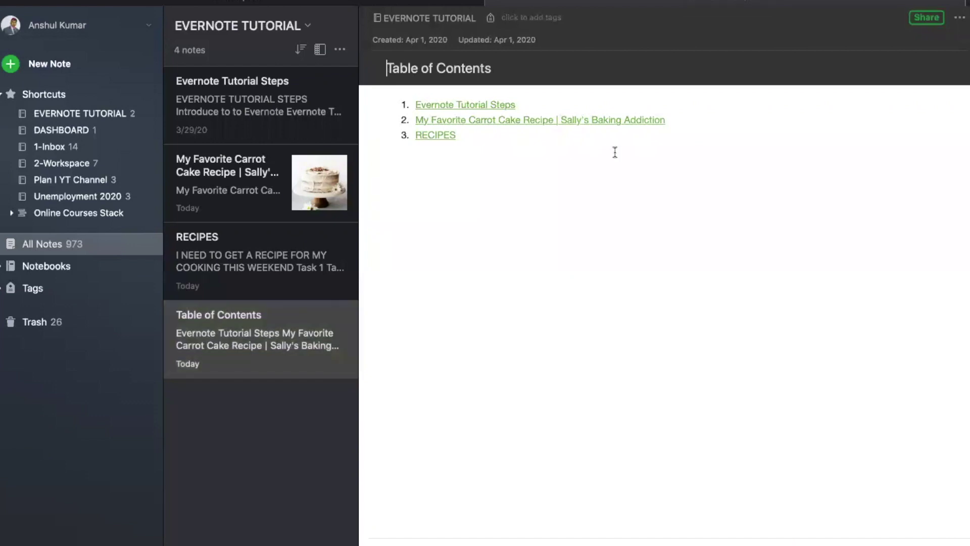
type(".")
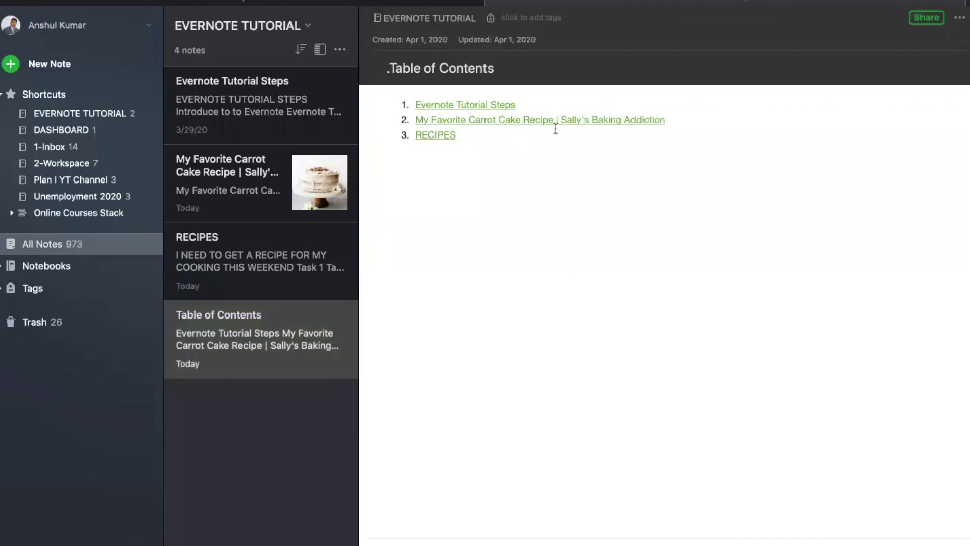
left_click(278, 244)
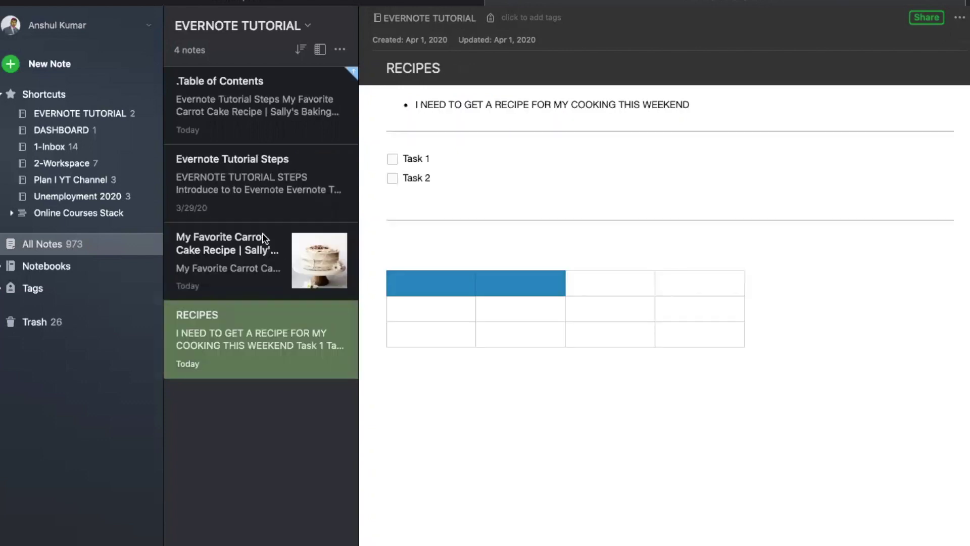
left_click(223, 113)
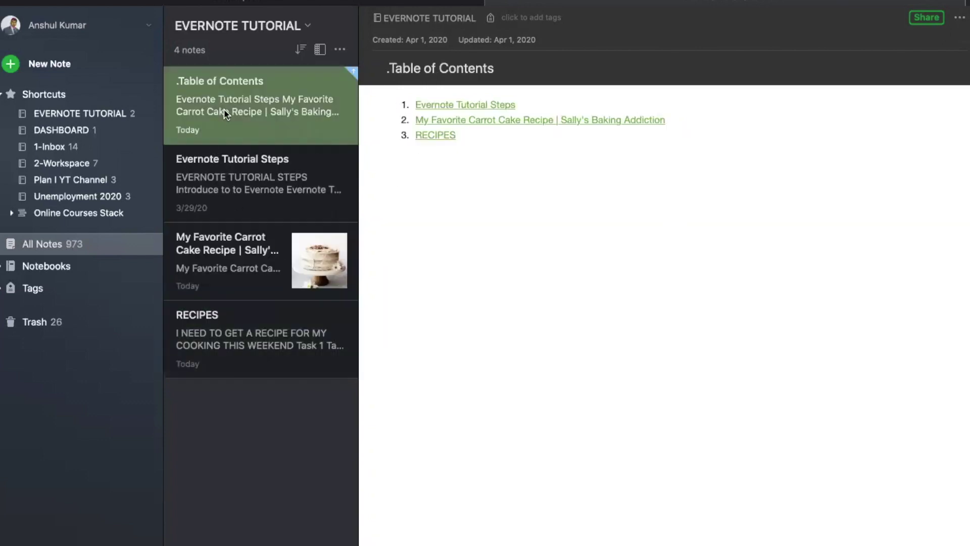